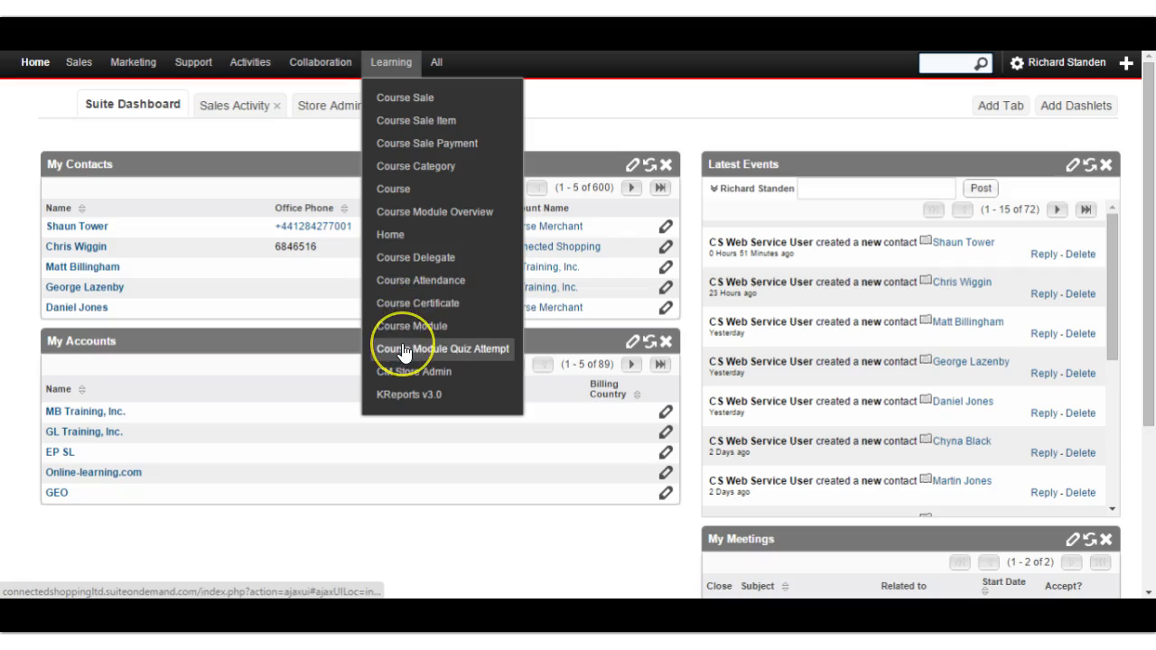
In Course Attendance, choose Organic Chemistry 101 from the second page of the course picker.
click(405, 394)
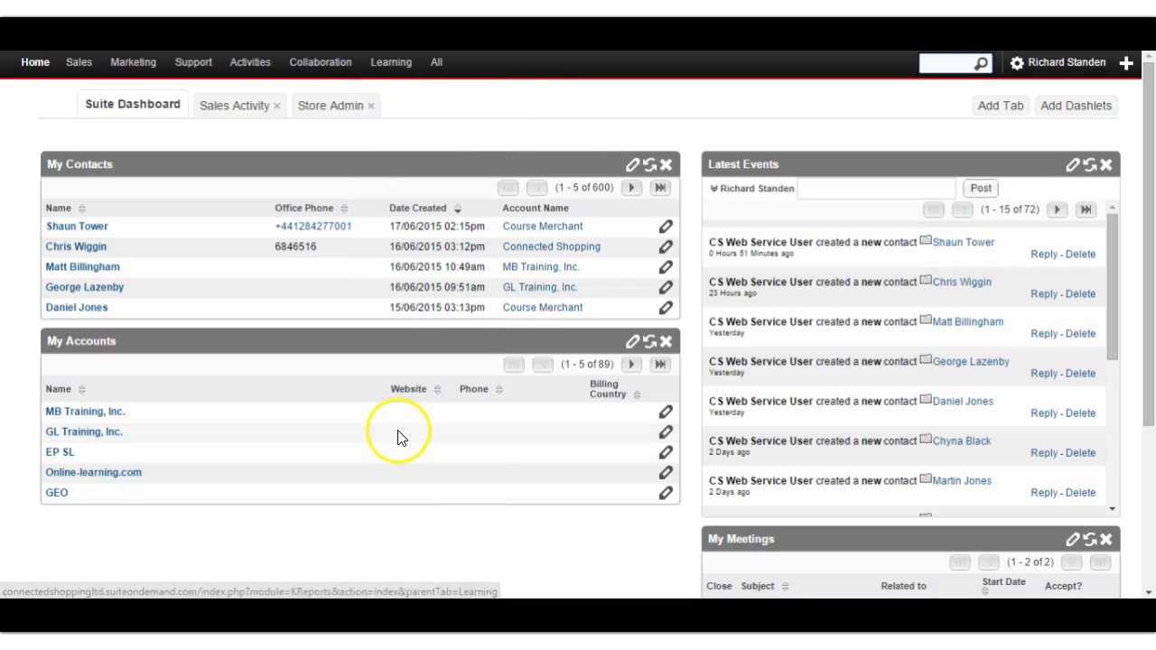
click(390, 61)
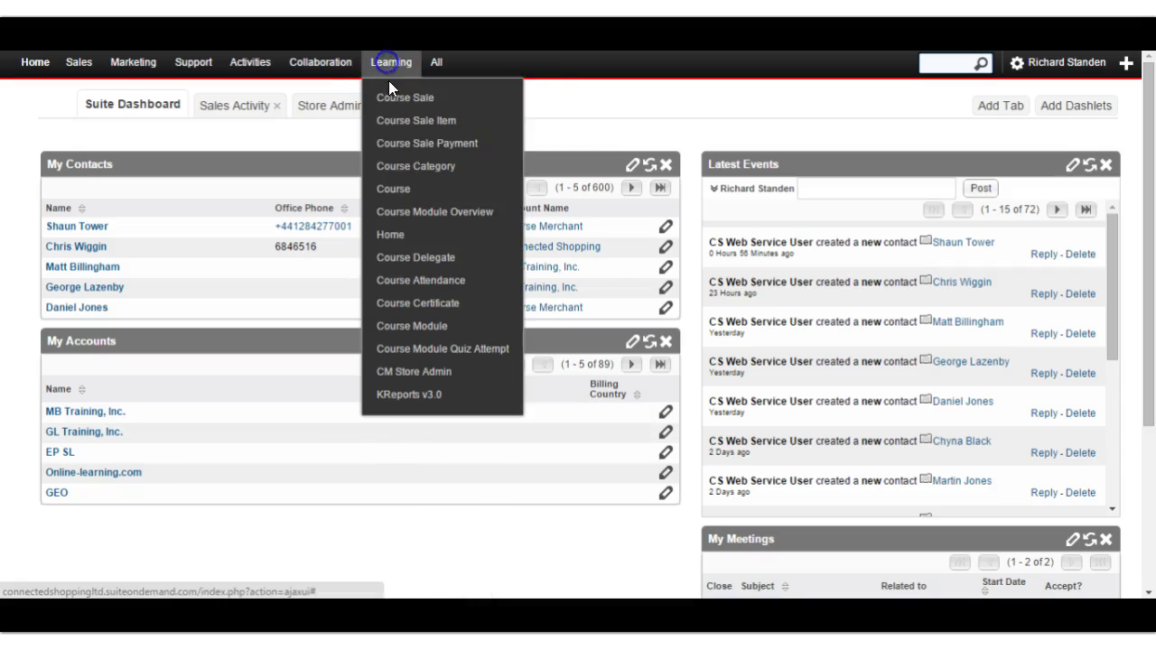
click(407, 281)
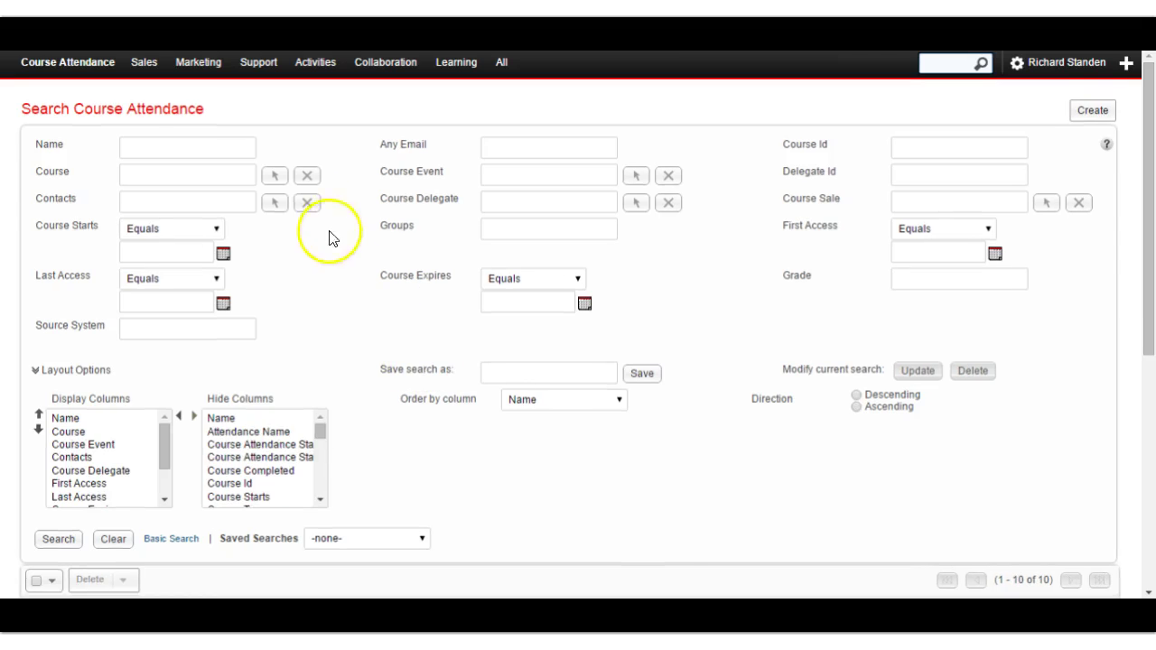
click(274, 174)
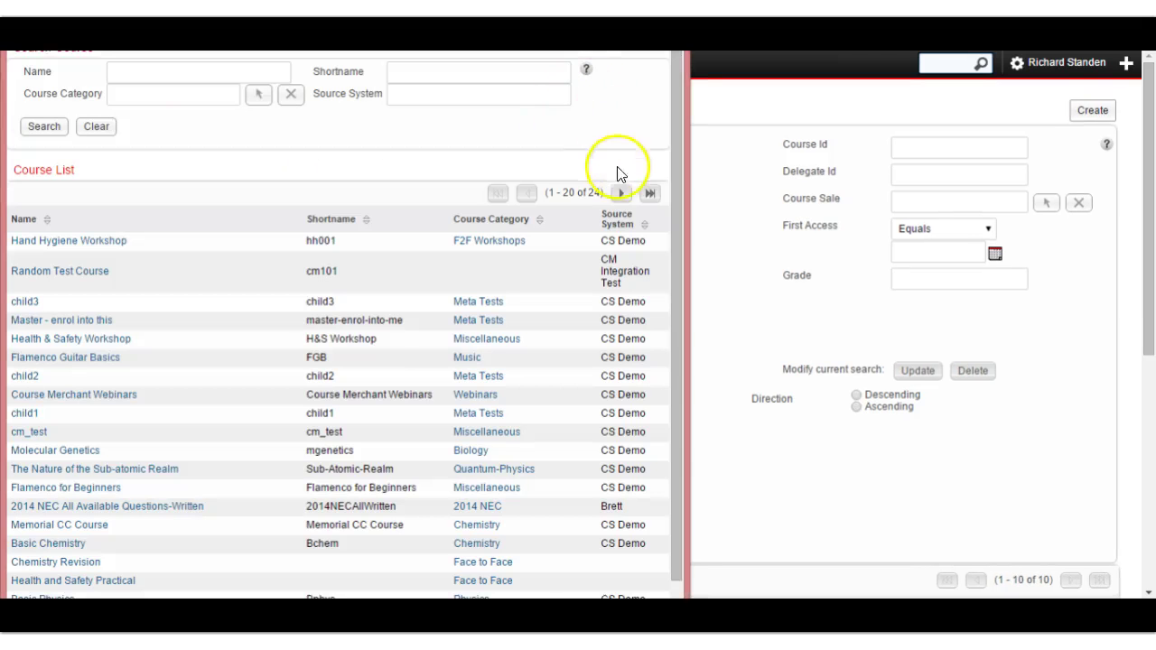
click(621, 192)
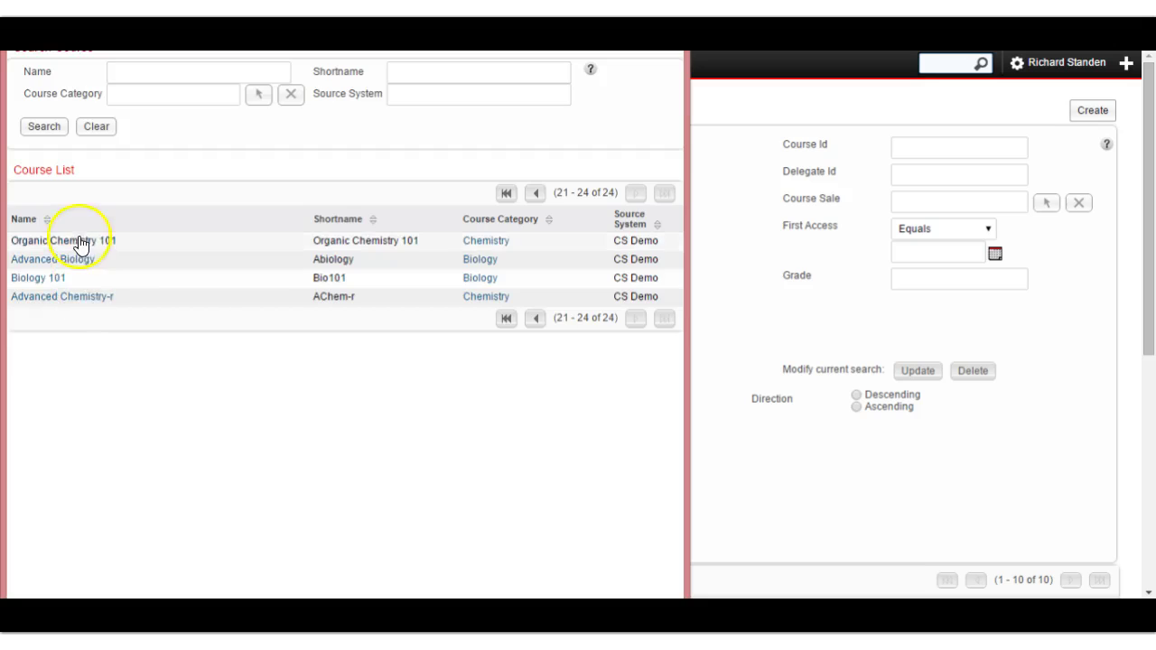
click(73, 241)
Run the attendance search for Organic Chemistry 101.
click(56, 542)
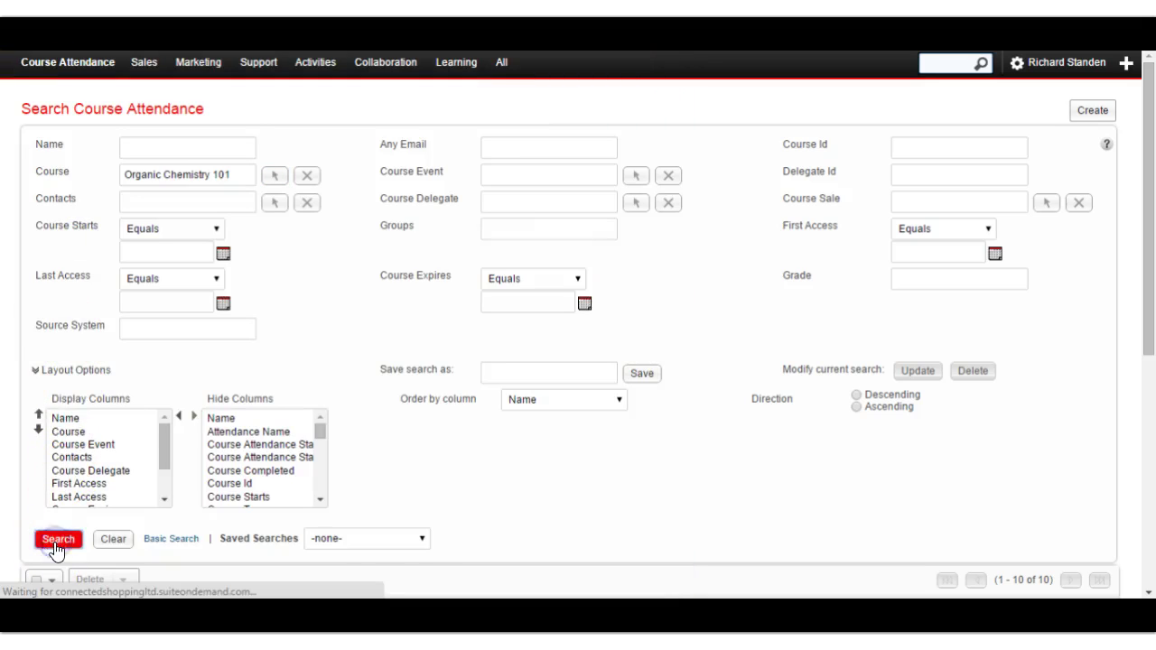
scroll(605, 432, down, 5)
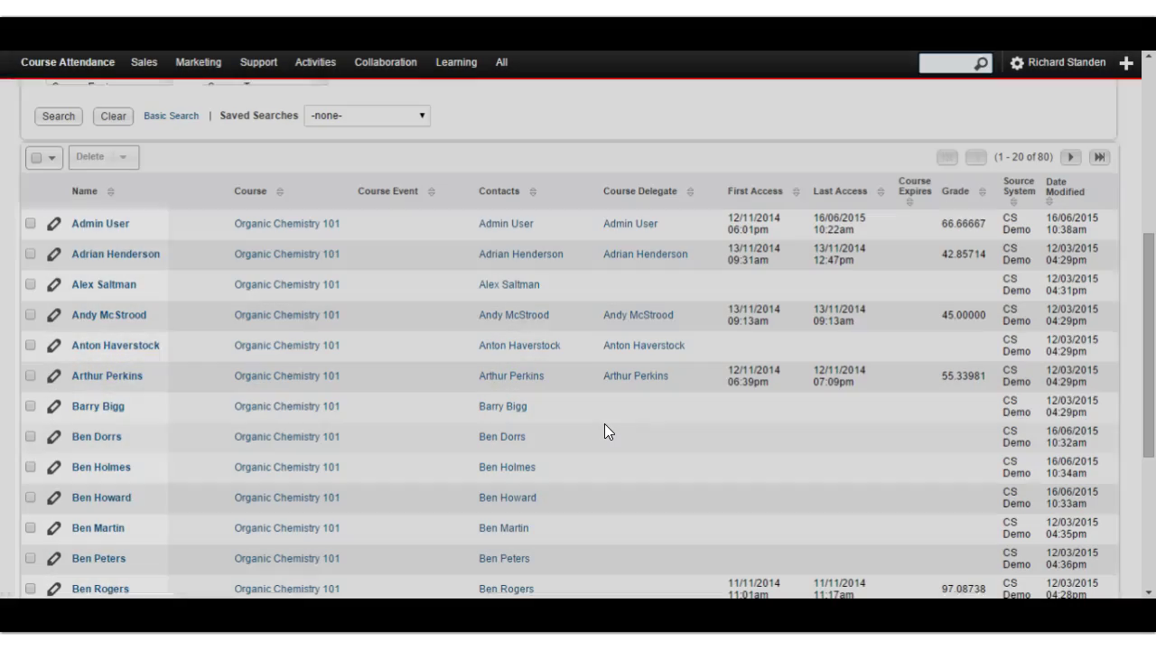
scroll(604, 431, up, 5)
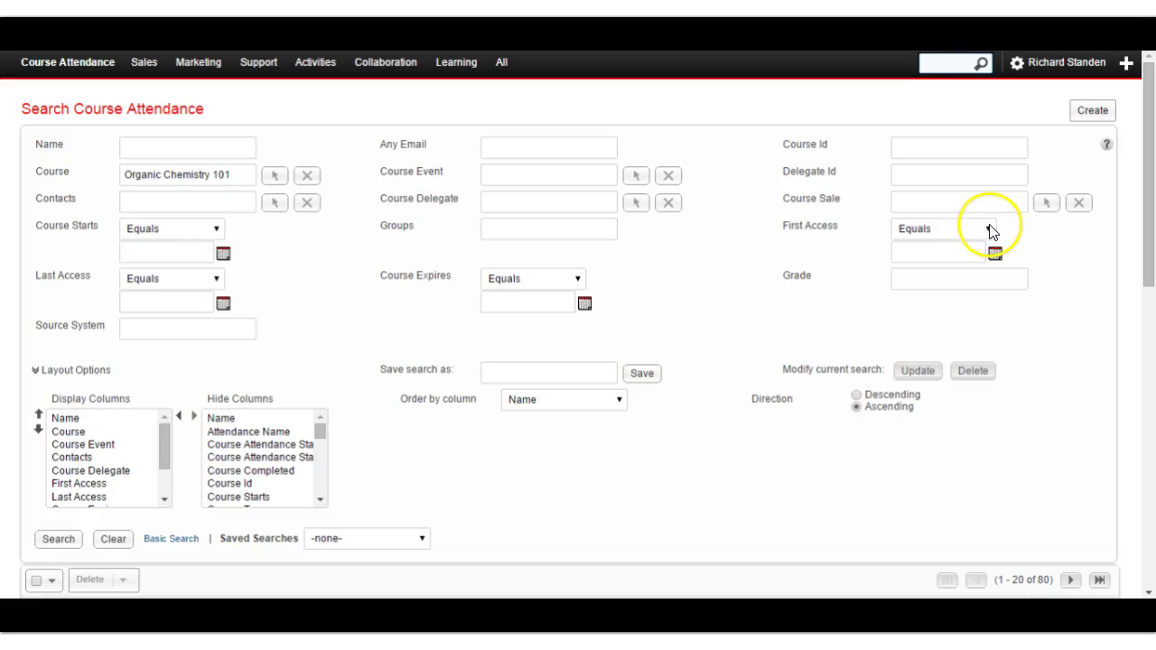
Set First Access to 'This Year' and search again, leaving 10 records.
click(989, 228)
click(952, 405)
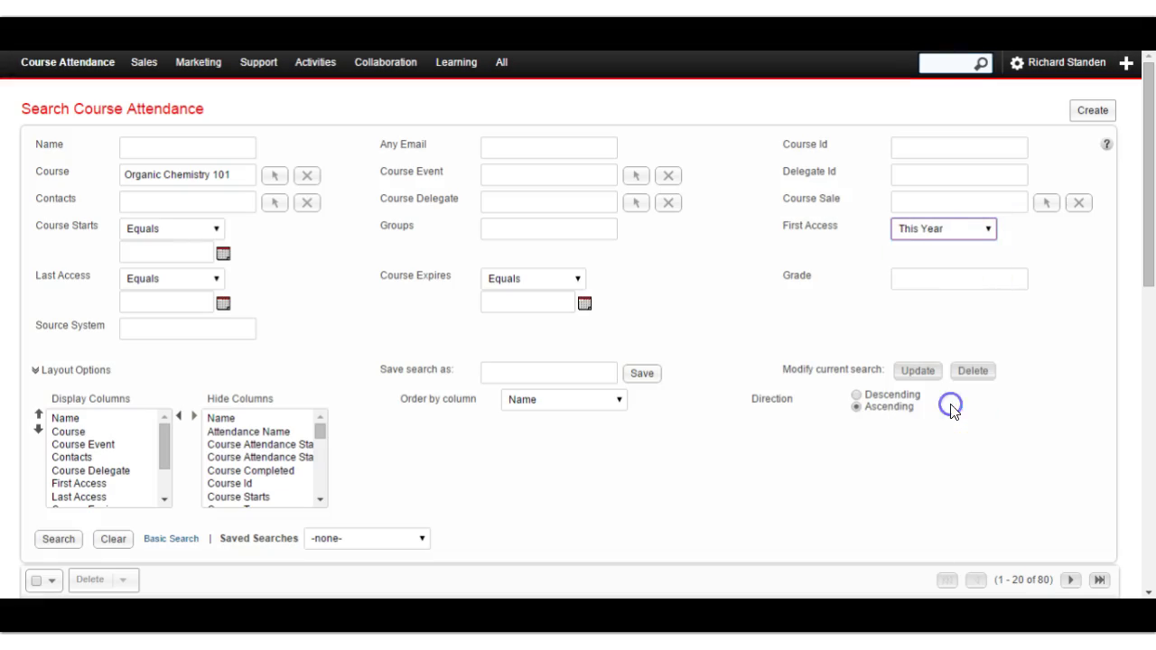
click(57, 540)
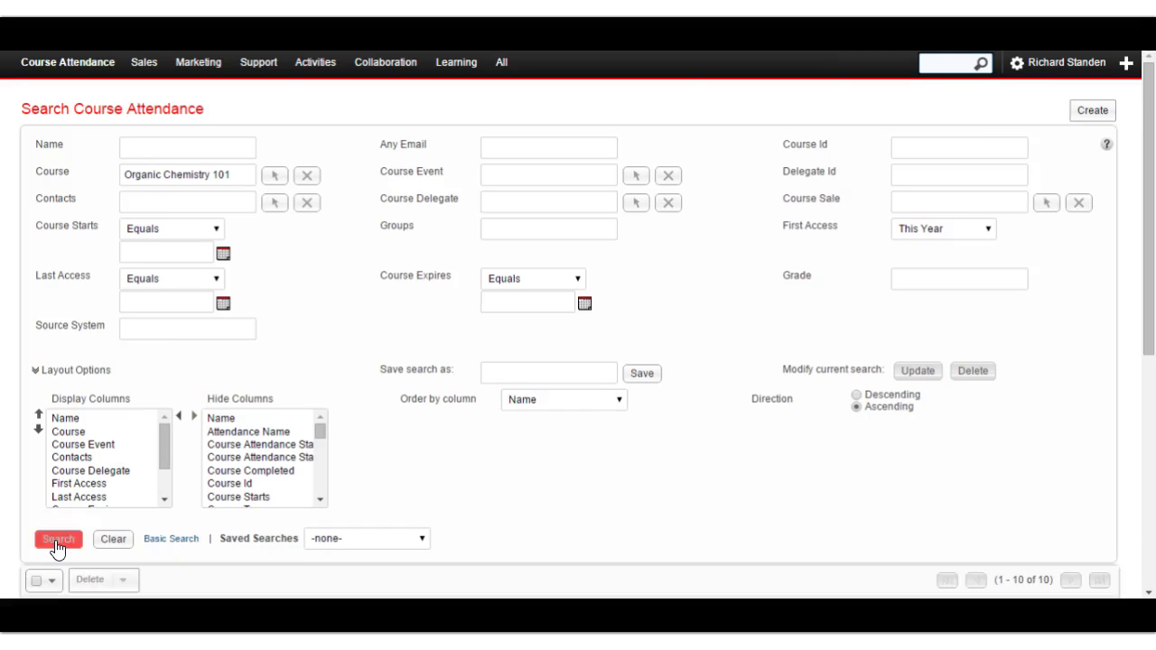
scroll(57, 548, down, 2)
scroll(57, 548, down, 2)
Select all ten attendance records and email them an Organic Chemistry 102 invitation.
scroll(56, 548, down, 1)
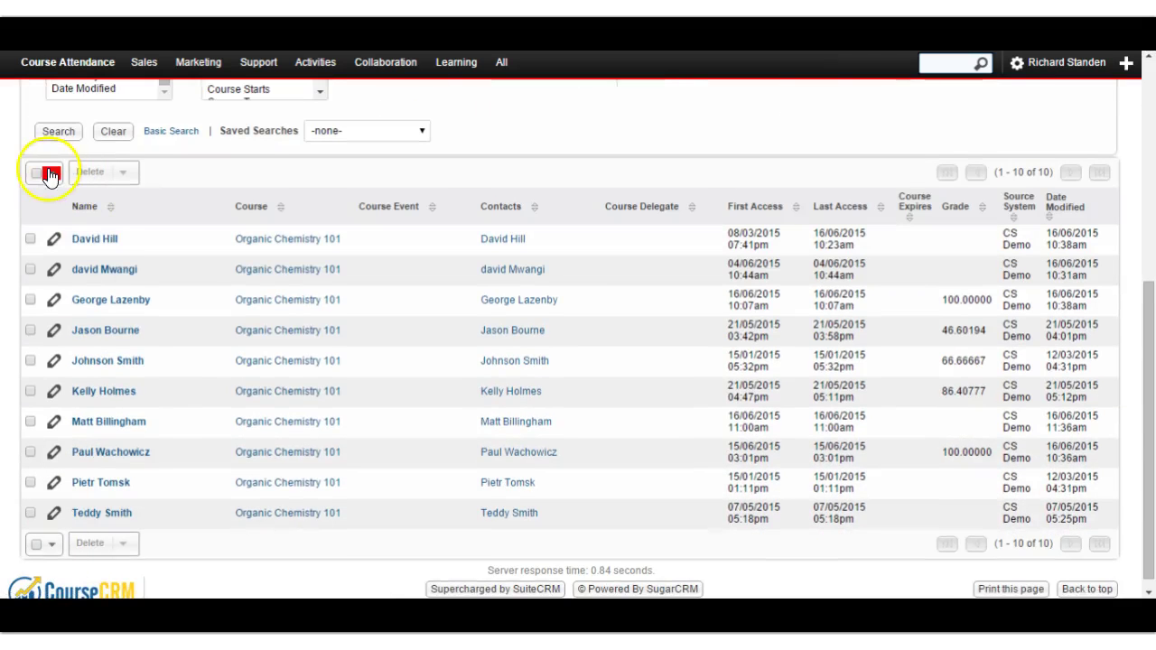
click(45, 172)
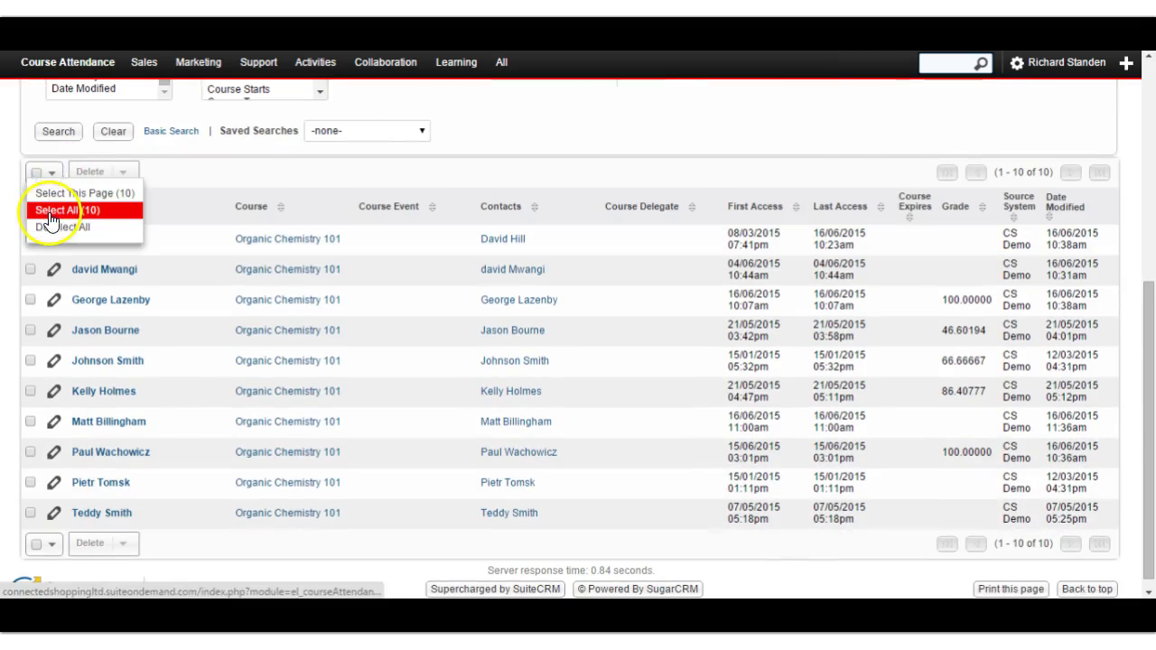
click(51, 211)
scroll(119, 391, down, 3)
scroll(119, 271, down, 2)
click(124, 164)
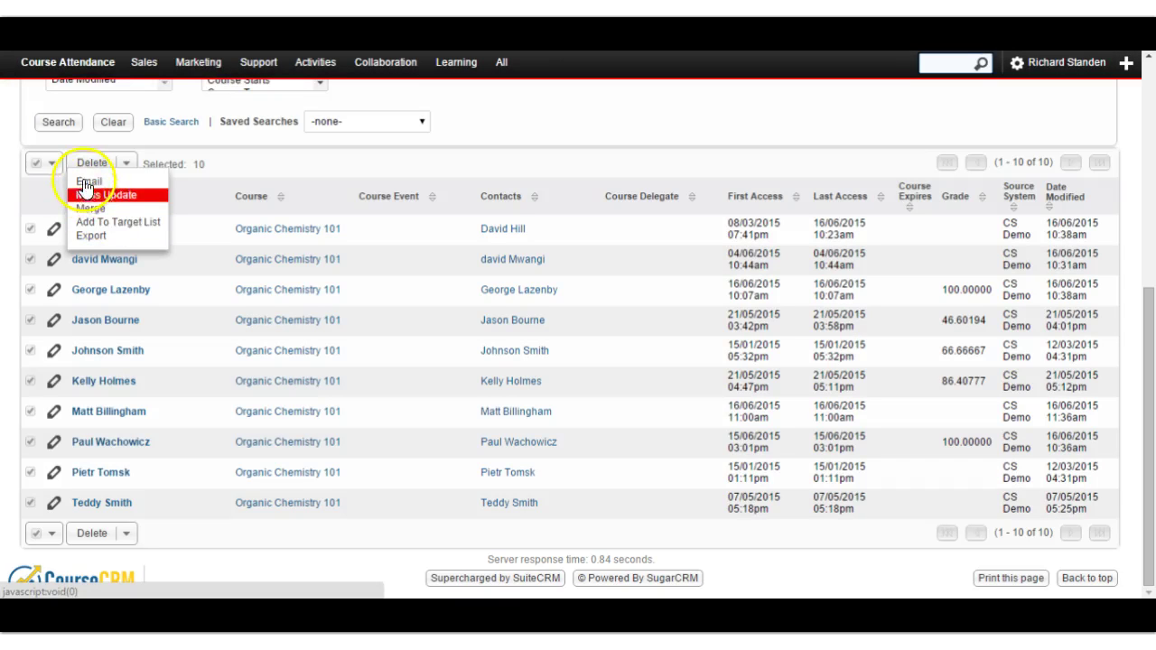
click(84, 182)
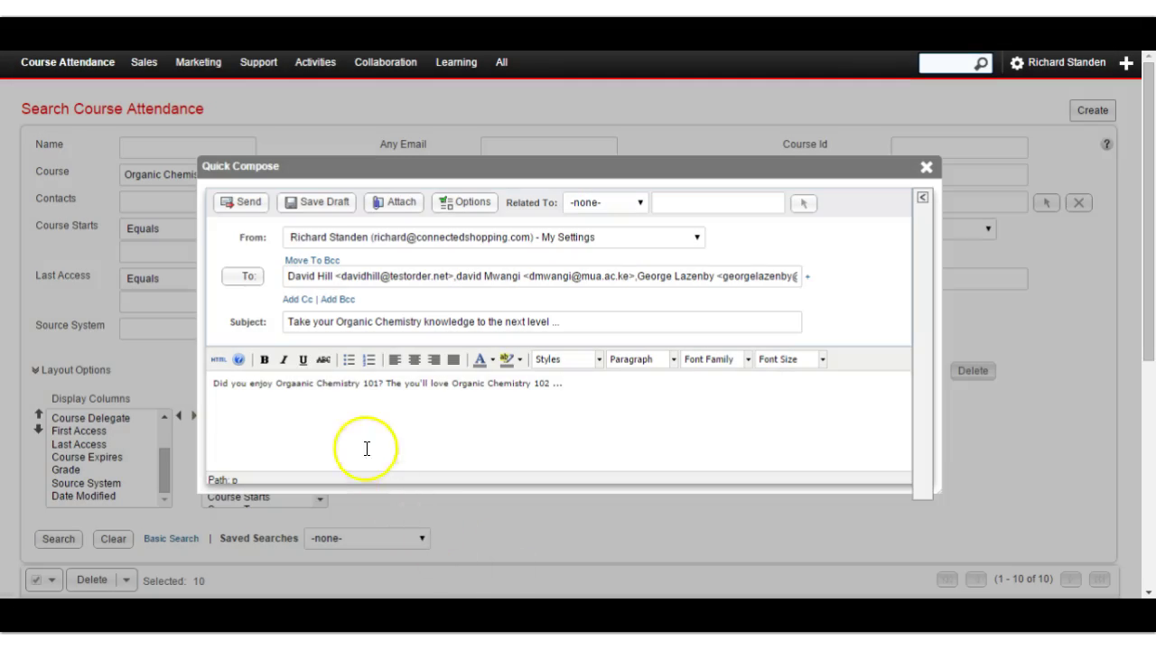
click(241, 200)
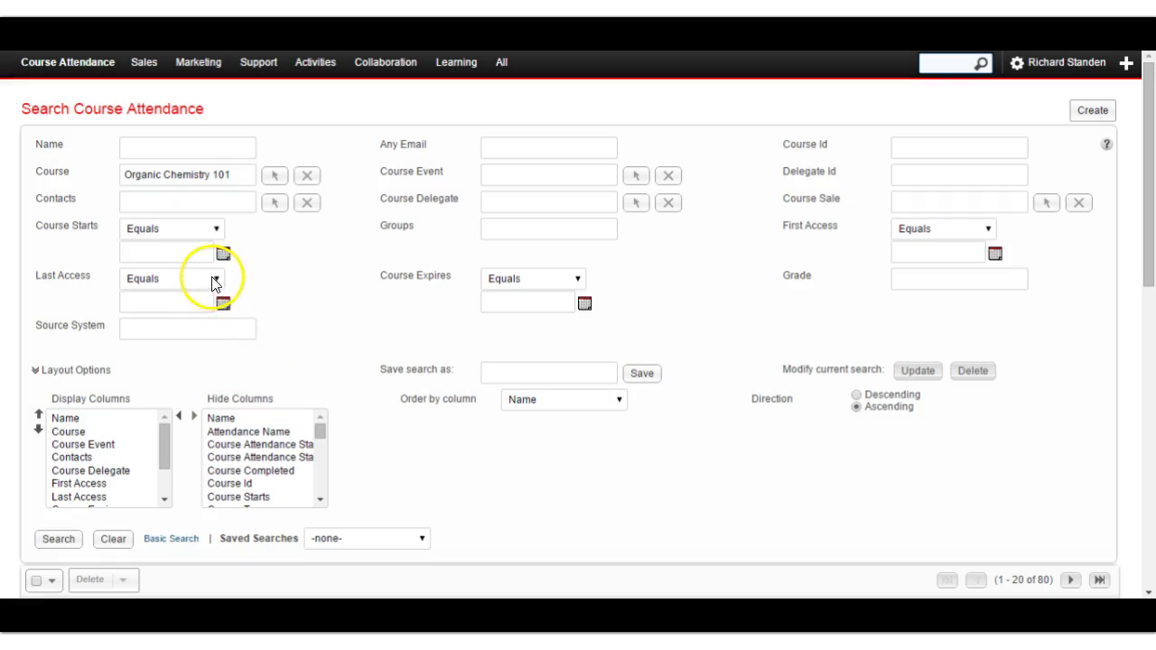
Filter Last Access to before 01/05/2015 and search, returning 23 records.
click(213, 280)
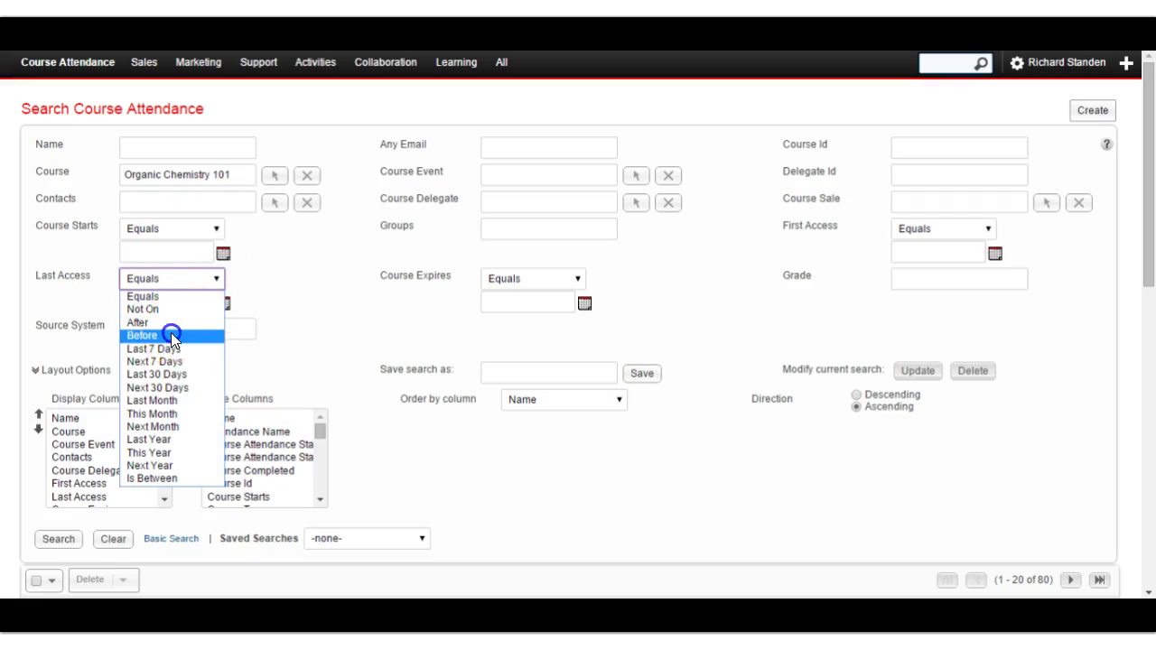
click(168, 335)
click(223, 304)
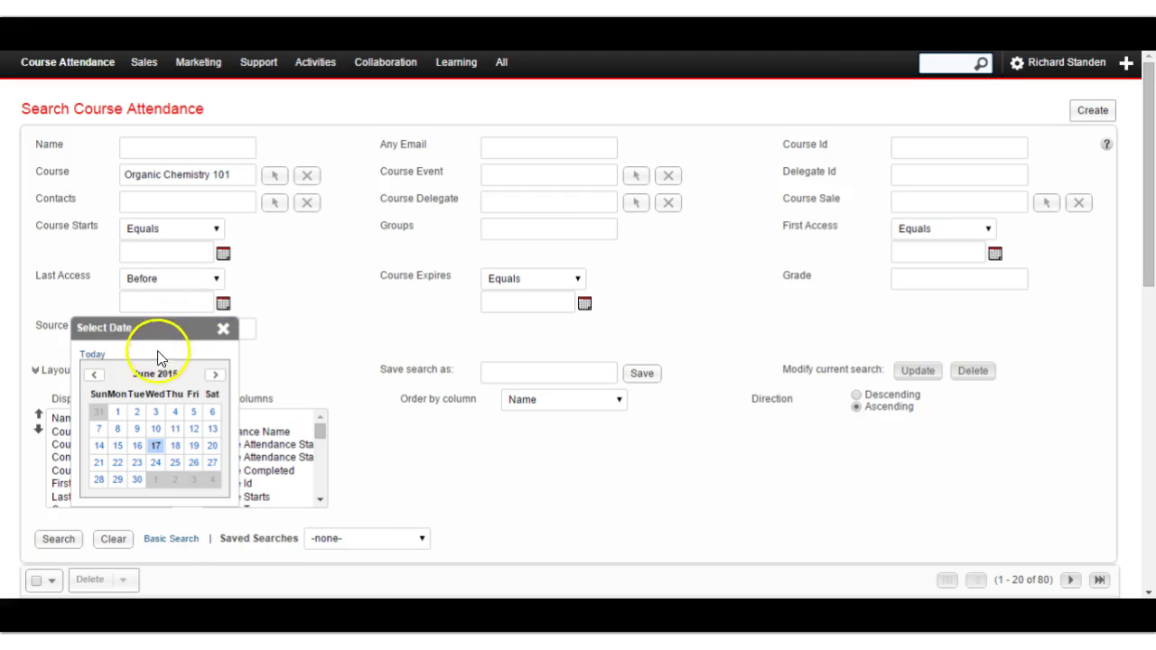
click(95, 375)
click(193, 412)
click(59, 540)
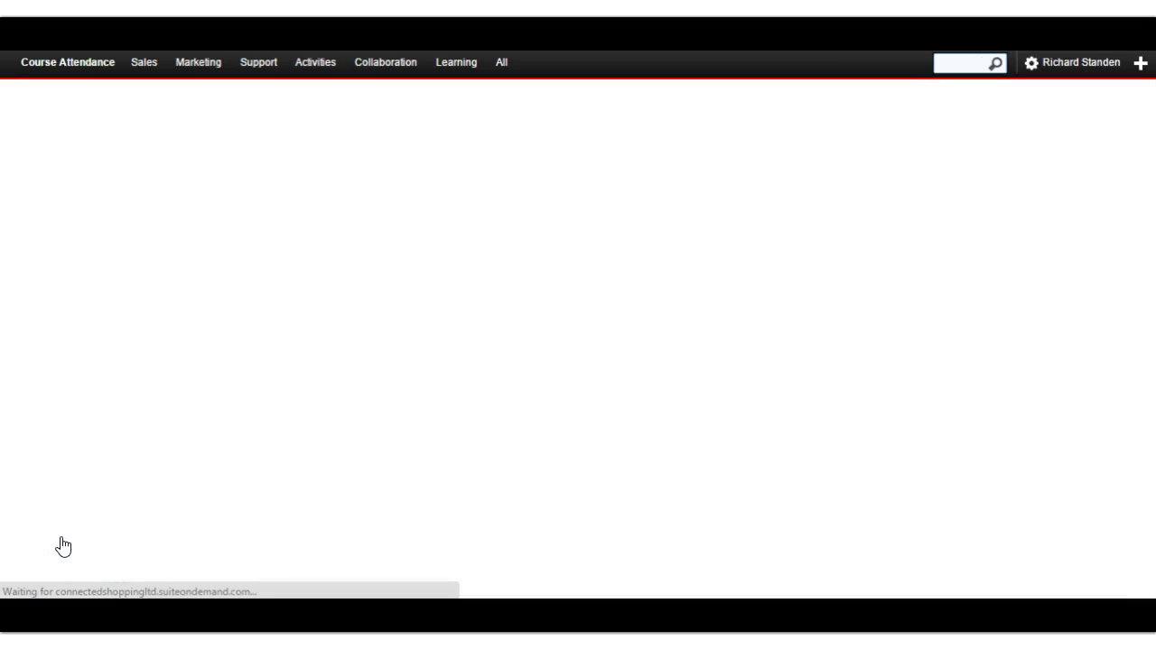
scroll(61, 542, down, 4)
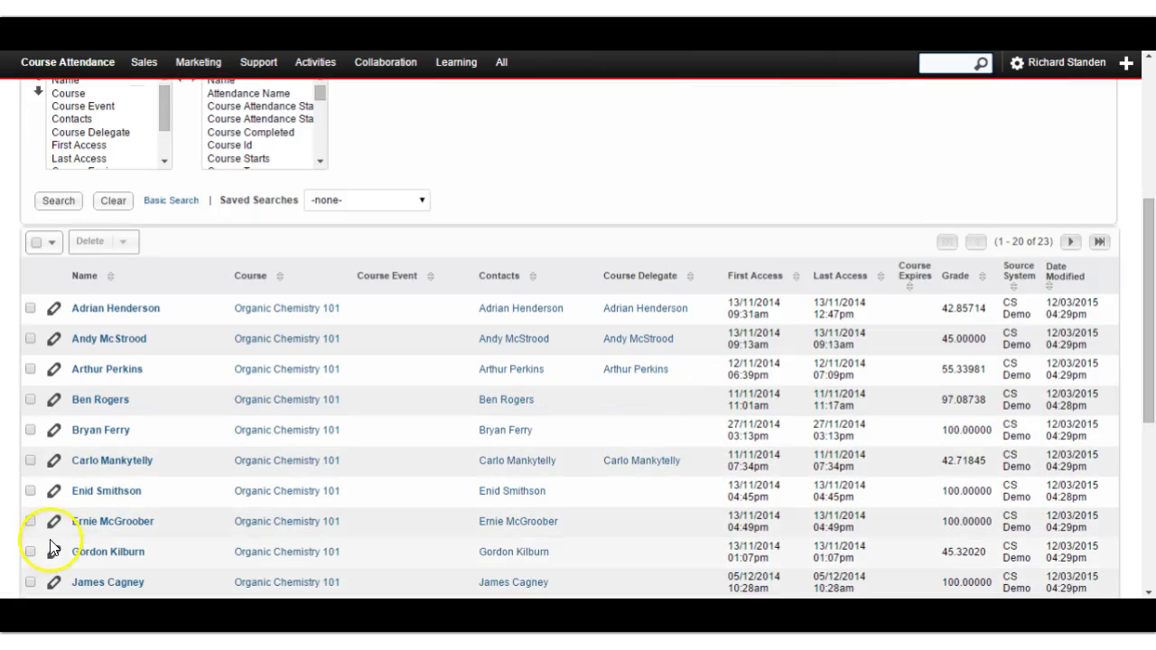
Select all 23 attendance records and start a bulk email to them.
click(50, 244)
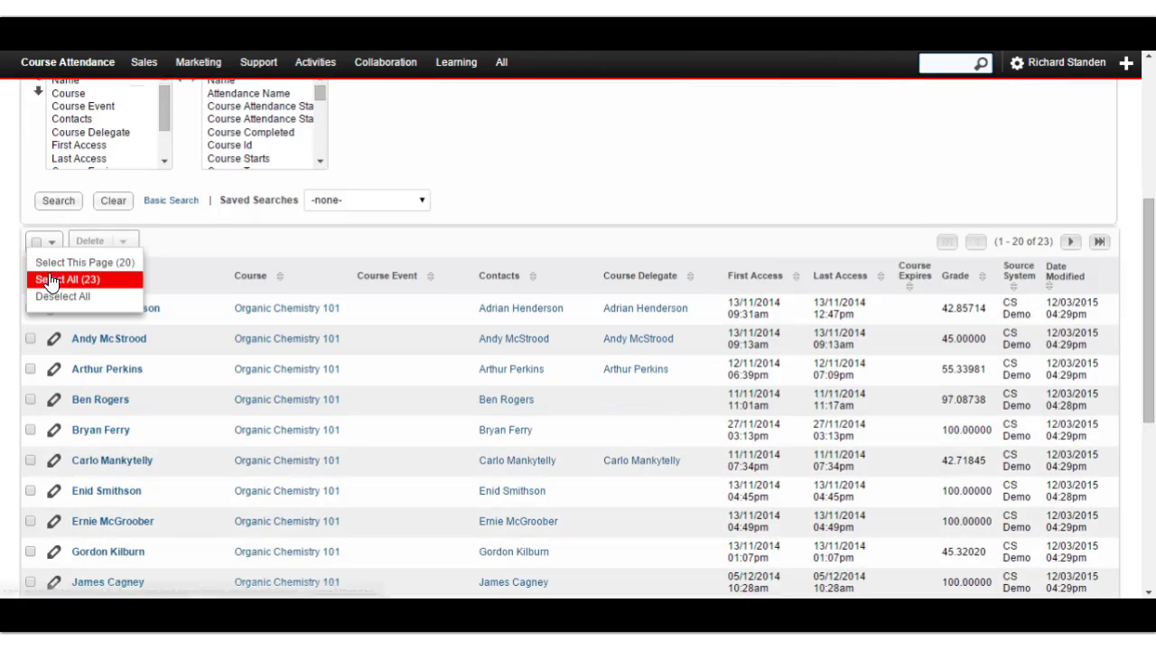
click(50, 280)
scroll(51, 284, down, 3)
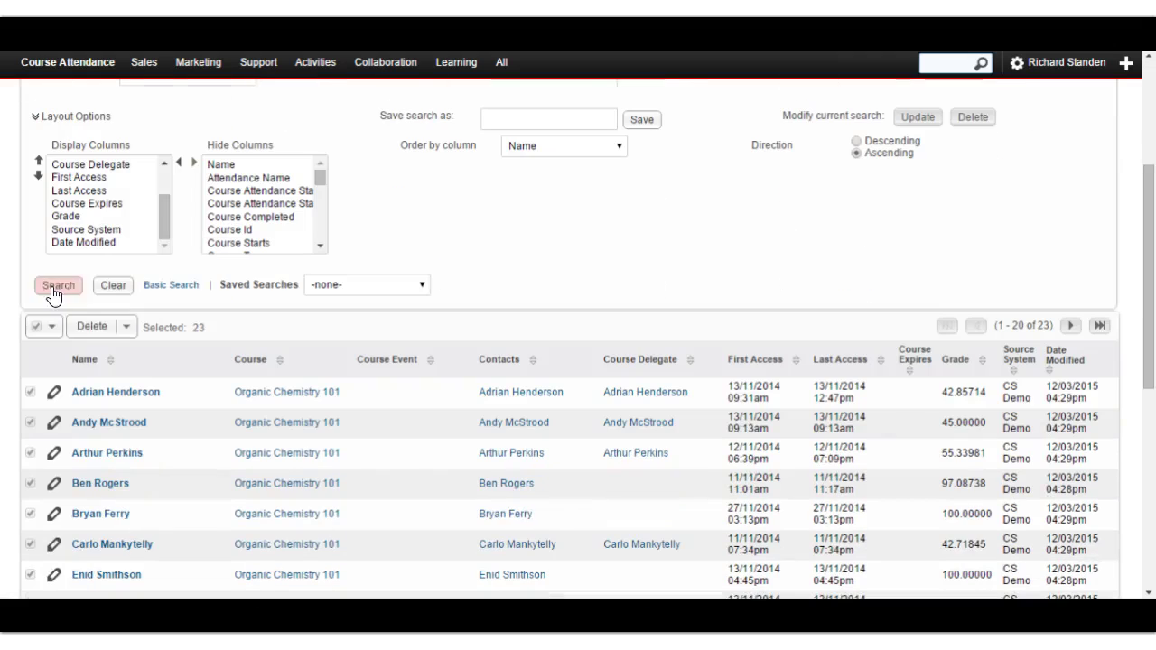
click(125, 326)
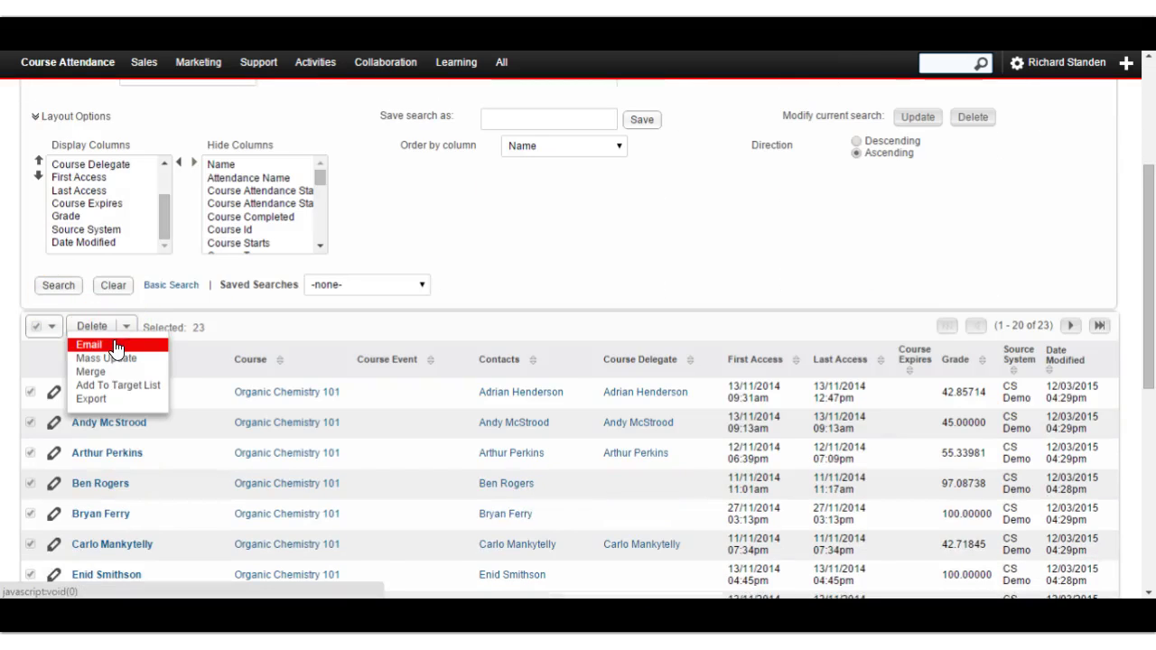
click(115, 344)
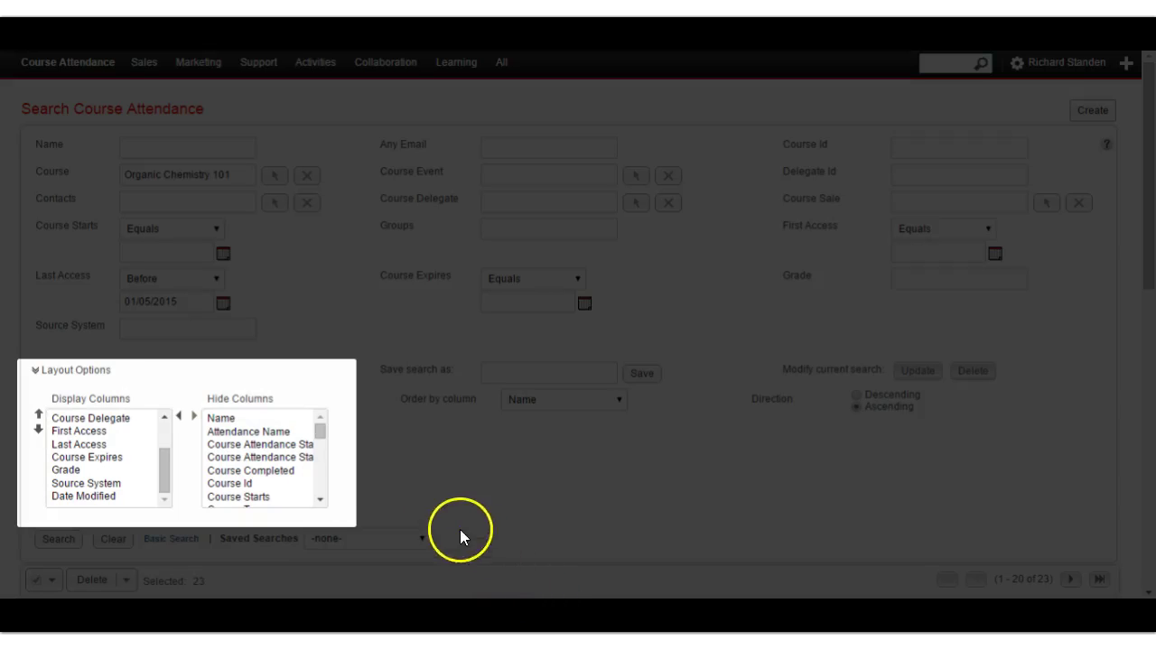
Move Date Enrolled from Hide Columns to Display Columns and rerun the search.
click(319, 430)
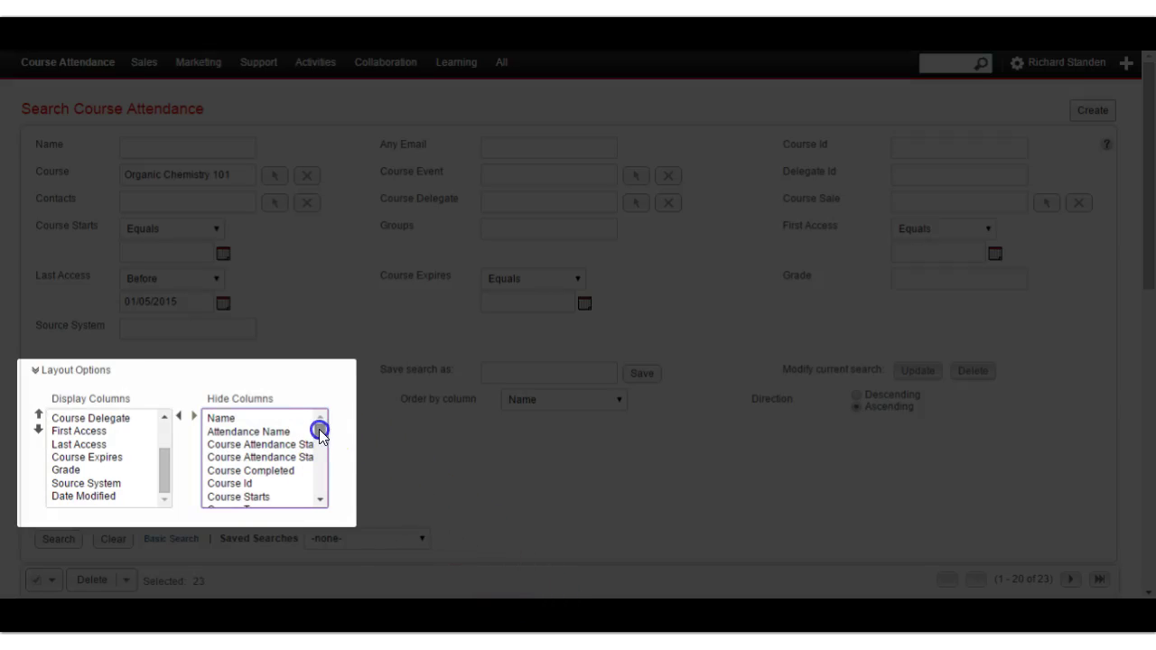
mouse_move(318, 431)
mouse_down()
mouse_move(319, 486)
mouse_move(319, 448)
mouse_up()
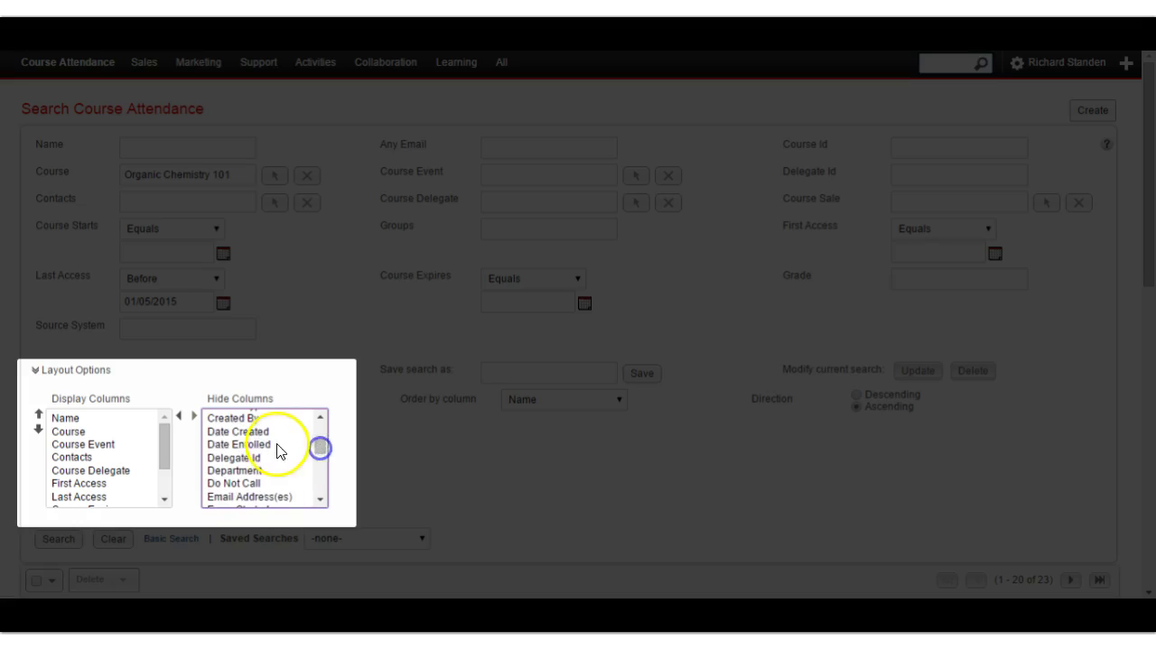
click(242, 444)
click(178, 416)
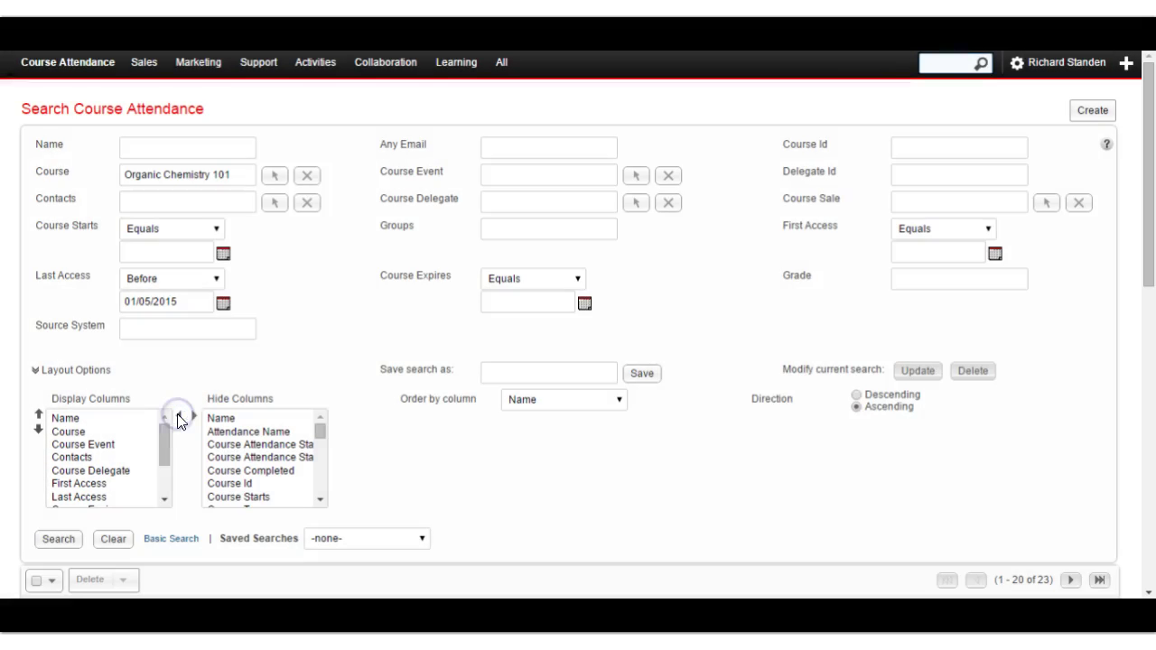
click(58, 539)
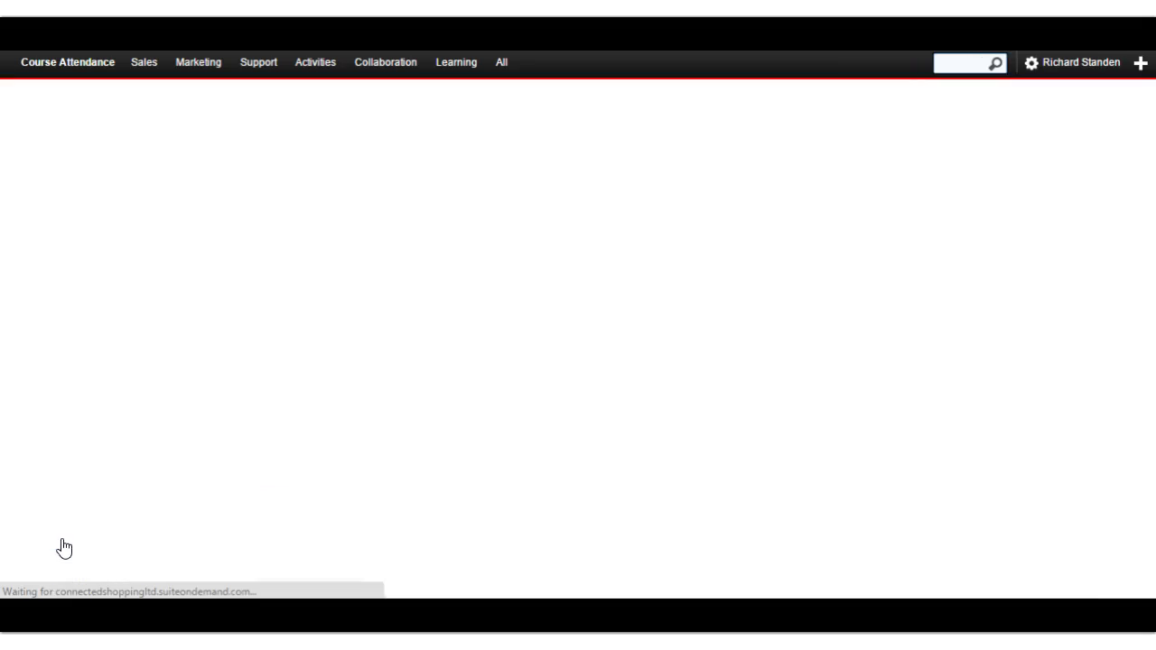
scroll(61, 546, down, 5)
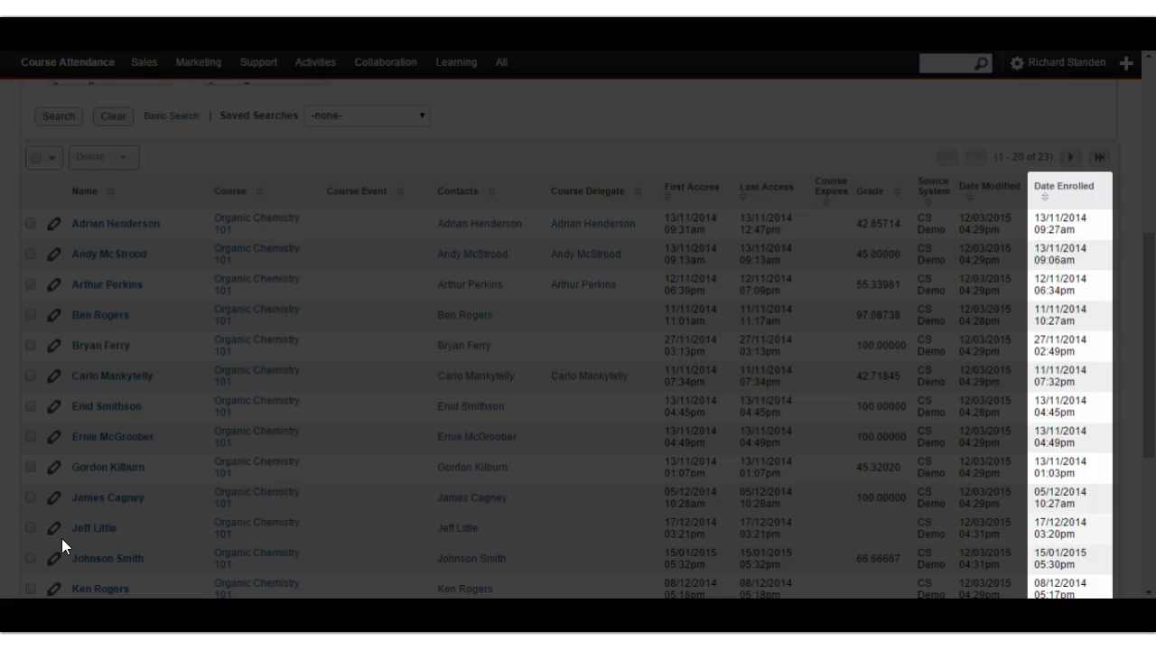
scroll(797, 190, up, 2)
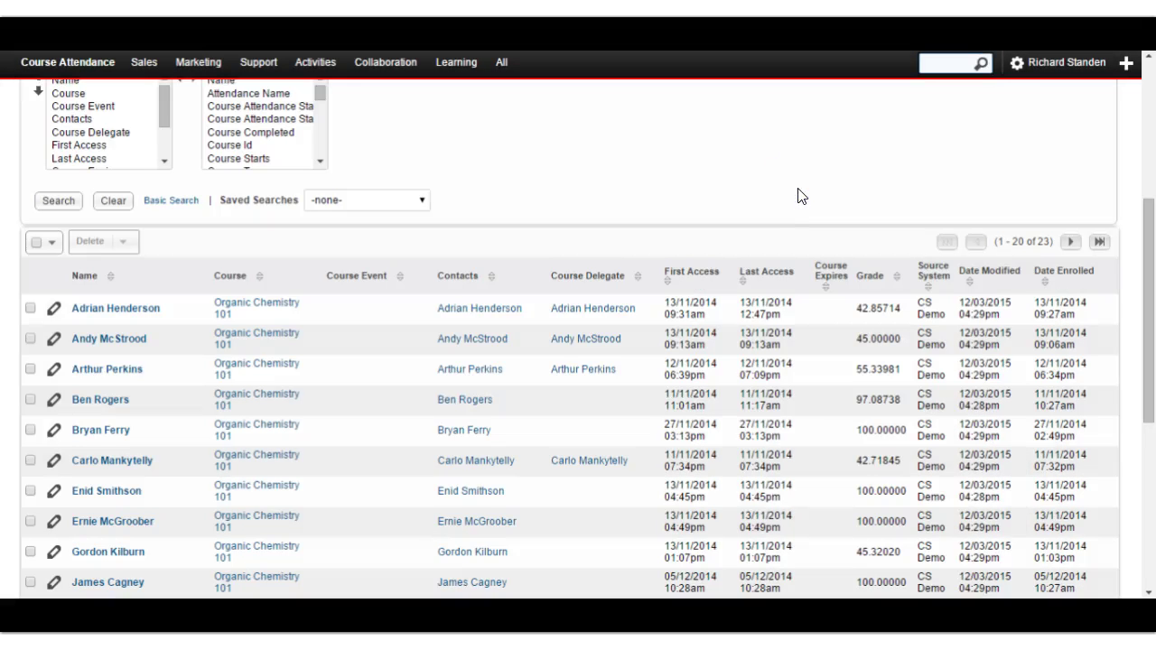
scroll(797, 196, up, 2)
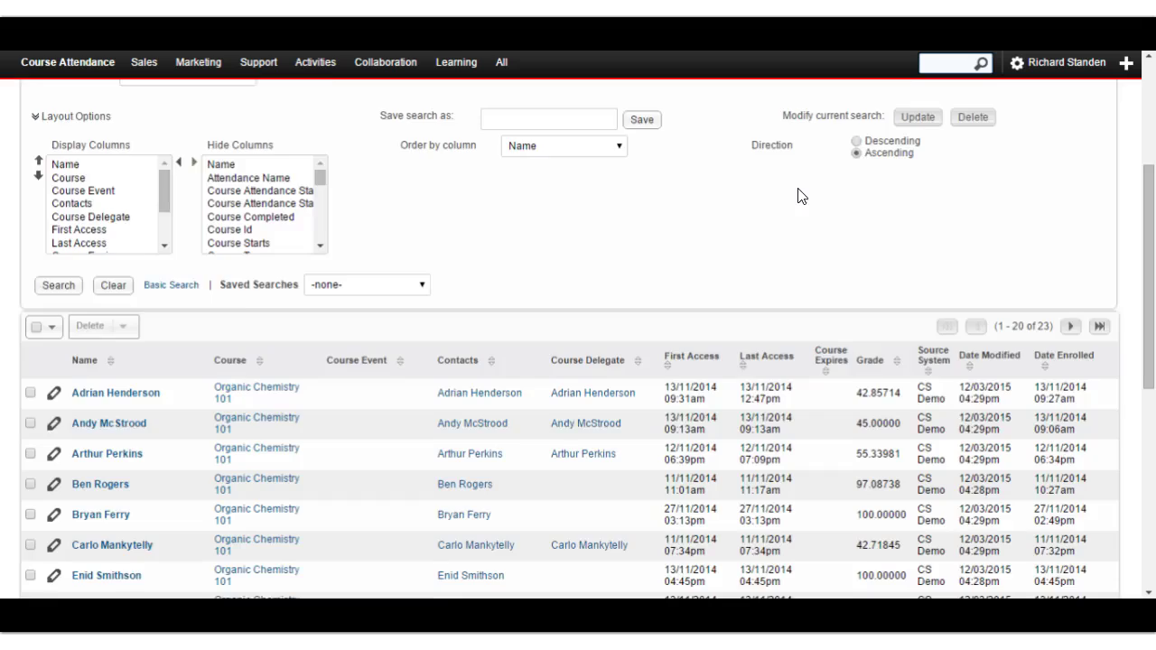
scroll(797, 196, up, 6)
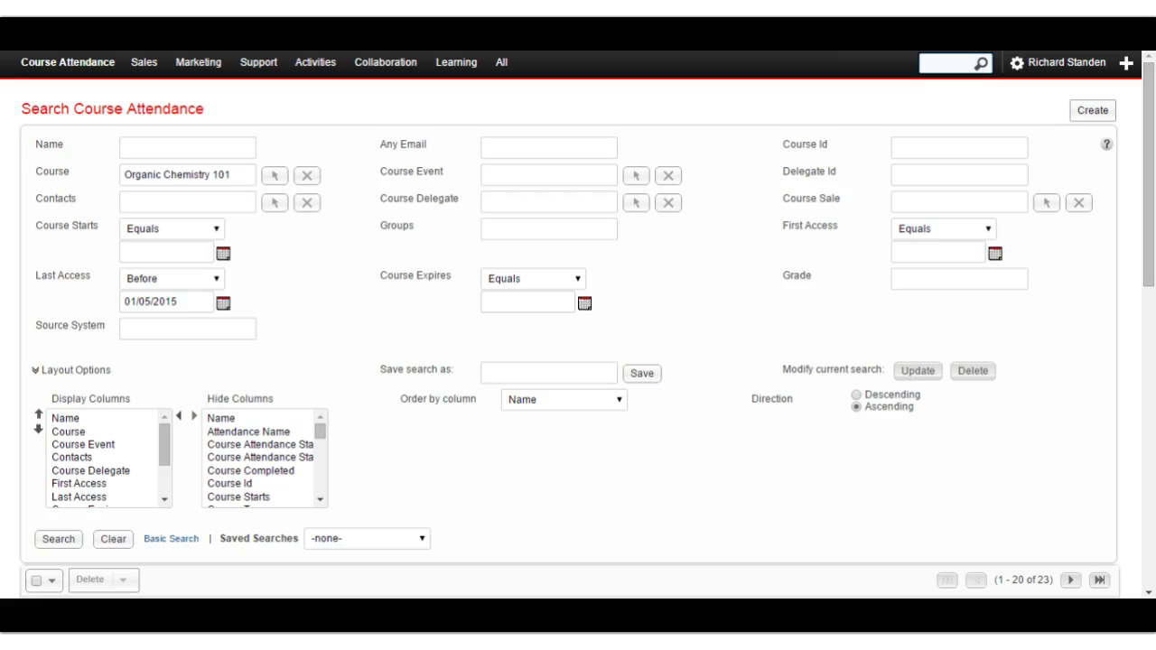
In Course Module, filter by the Organics Test module overview and search, returning 79 records.
click(454, 64)
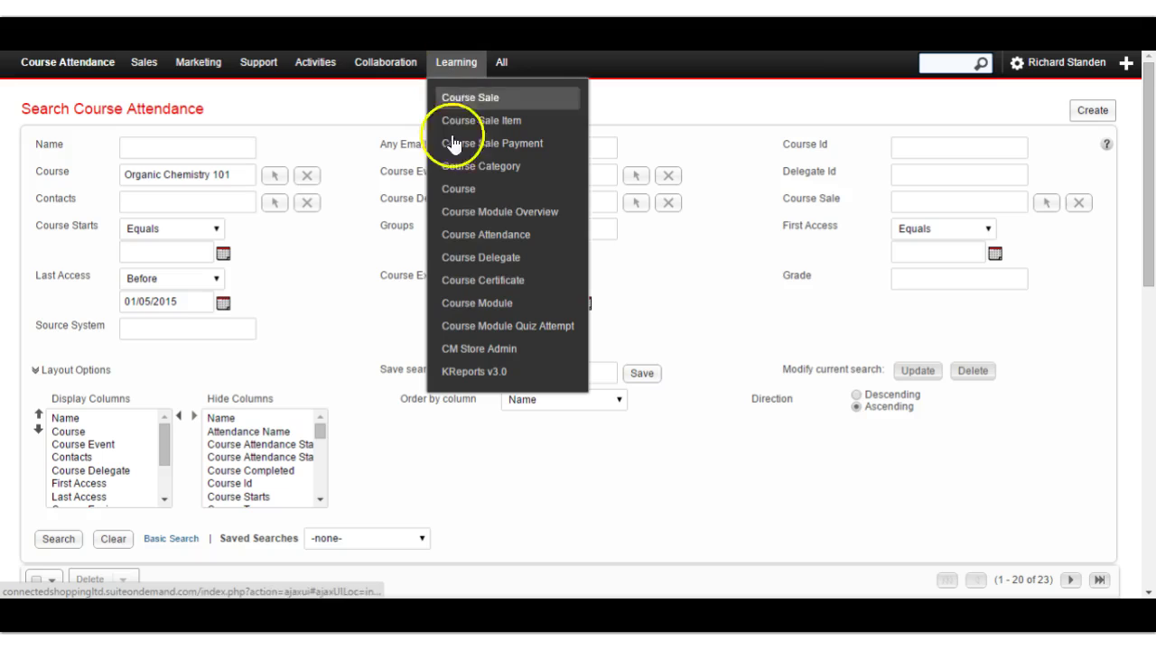
click(462, 305)
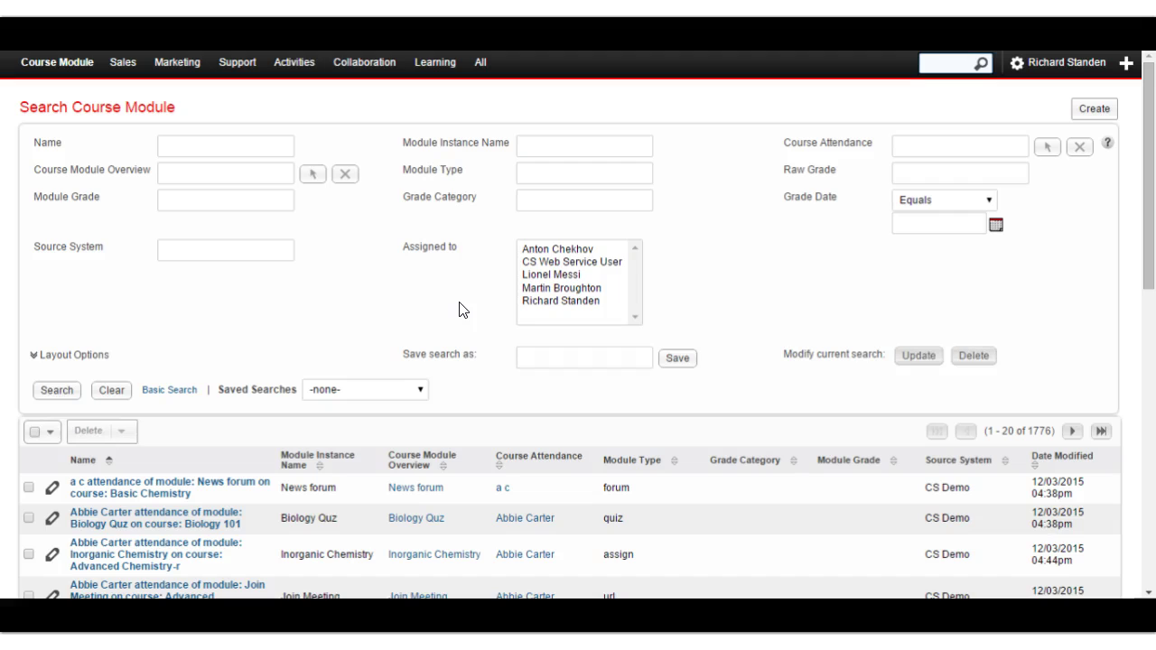
click(434, 309)
click(312, 173)
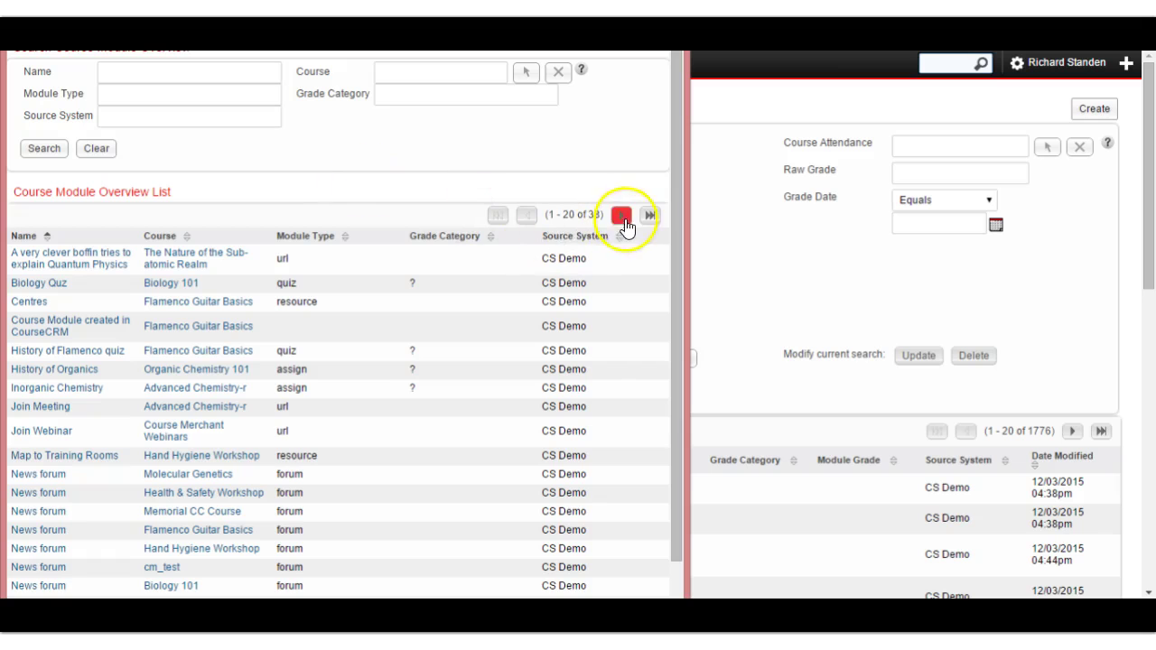
click(622, 217)
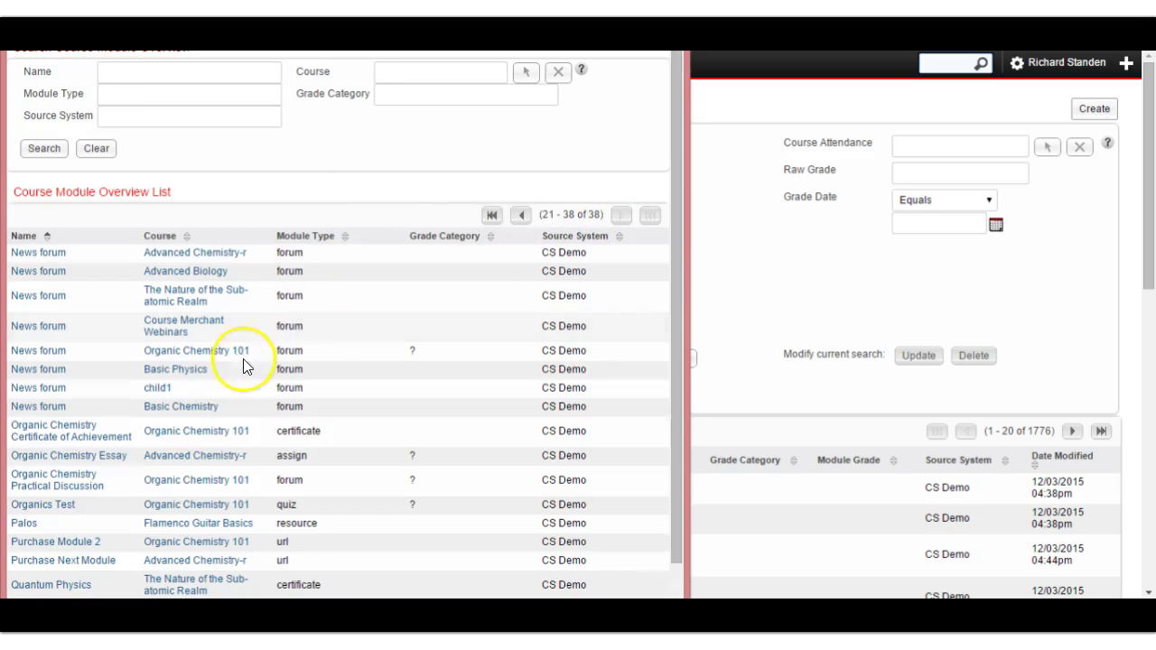
click(63, 505)
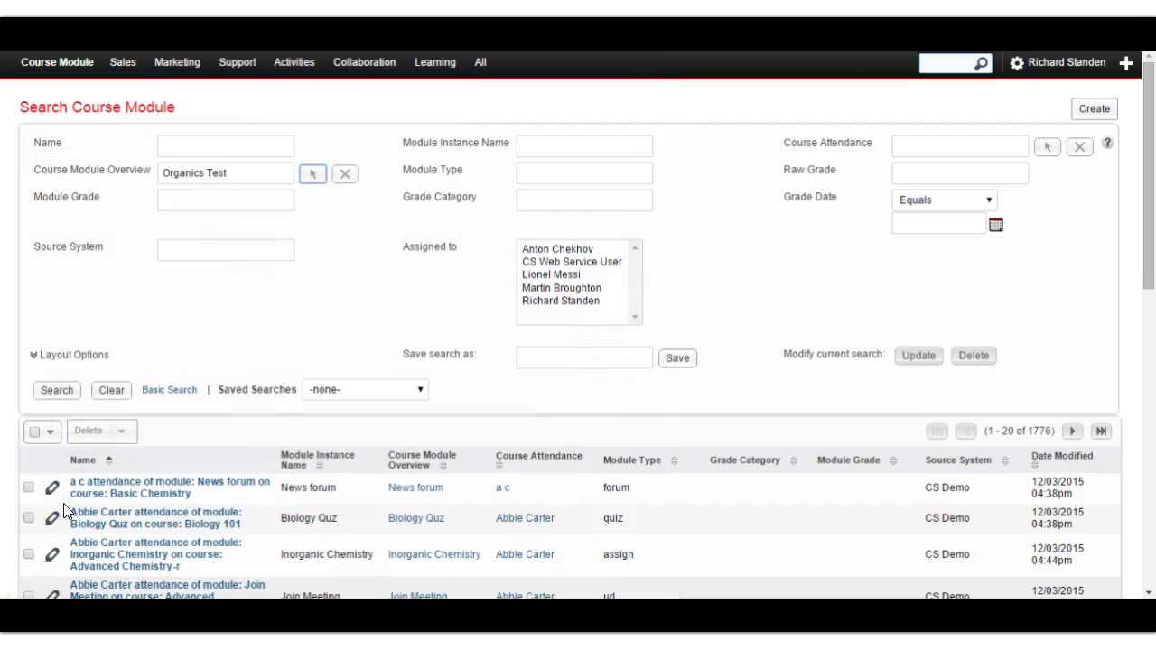
click(56, 390)
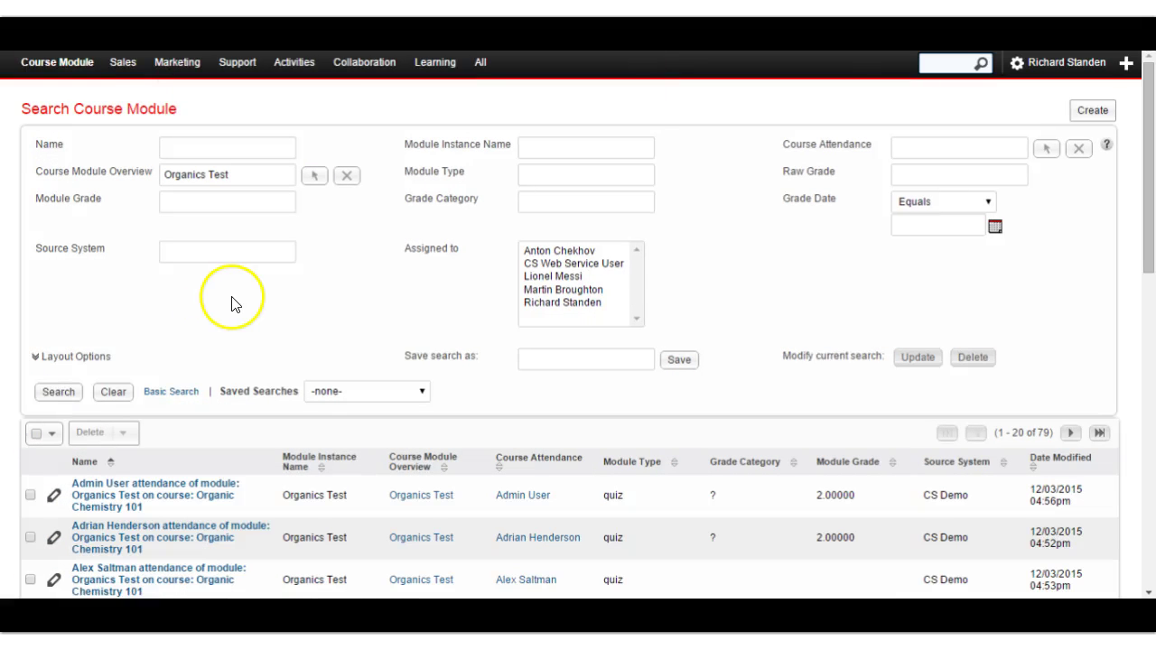
Filter to raw grade 3 and select all 13 matching records.
click(914, 176)
text(3)
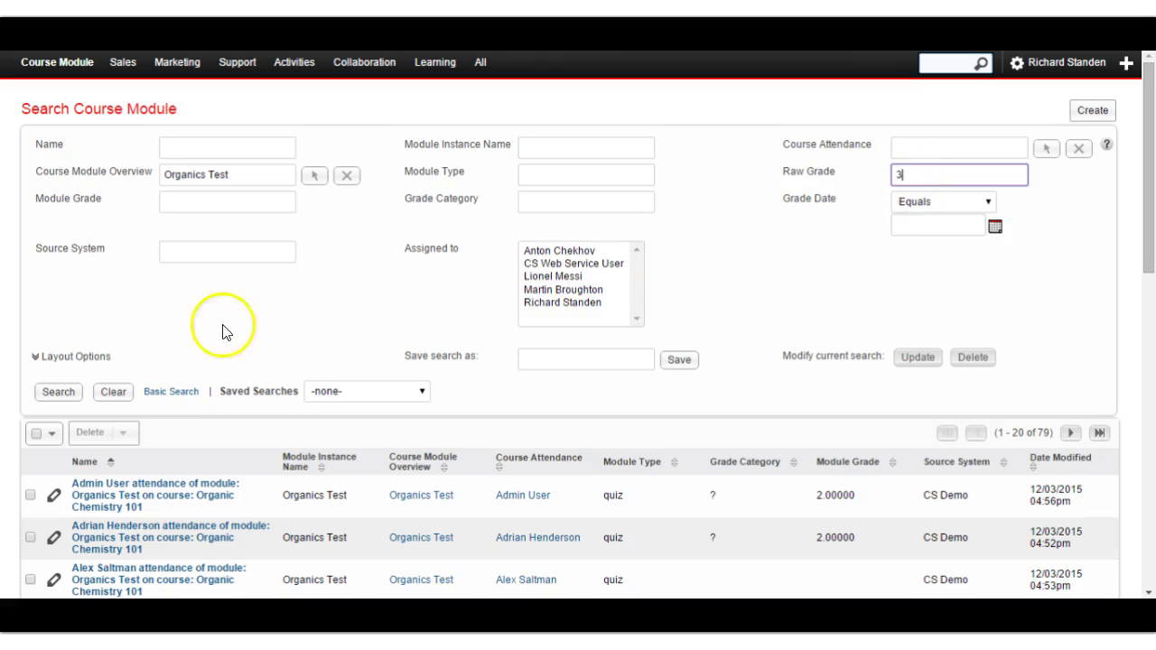
click(54, 395)
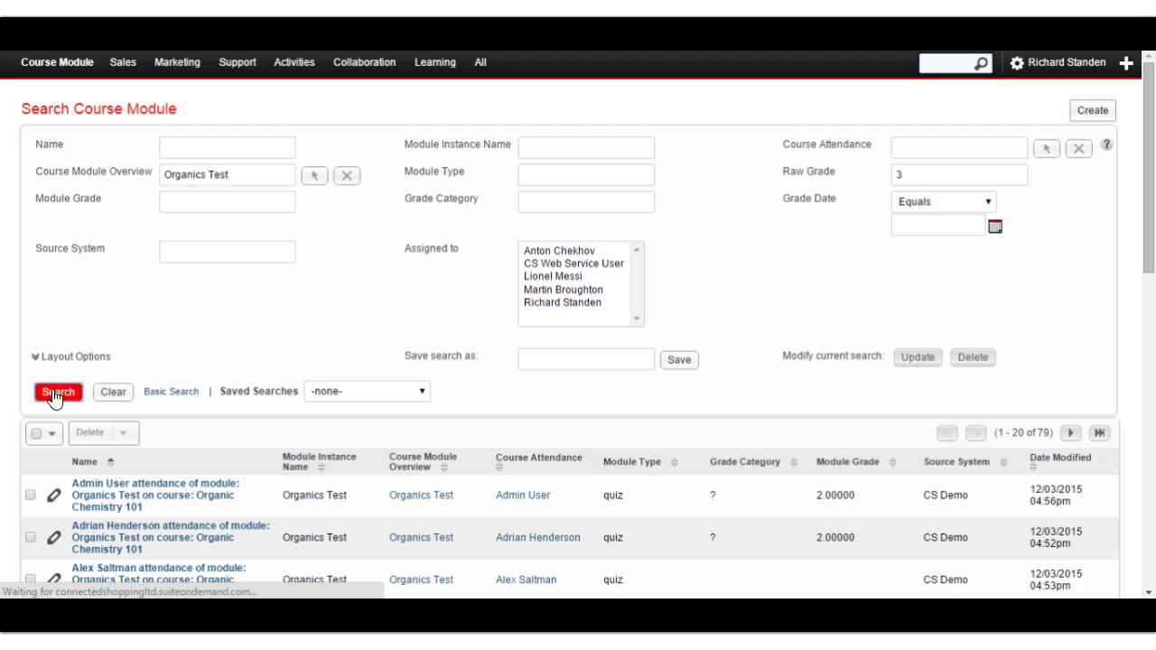
click(47, 433)
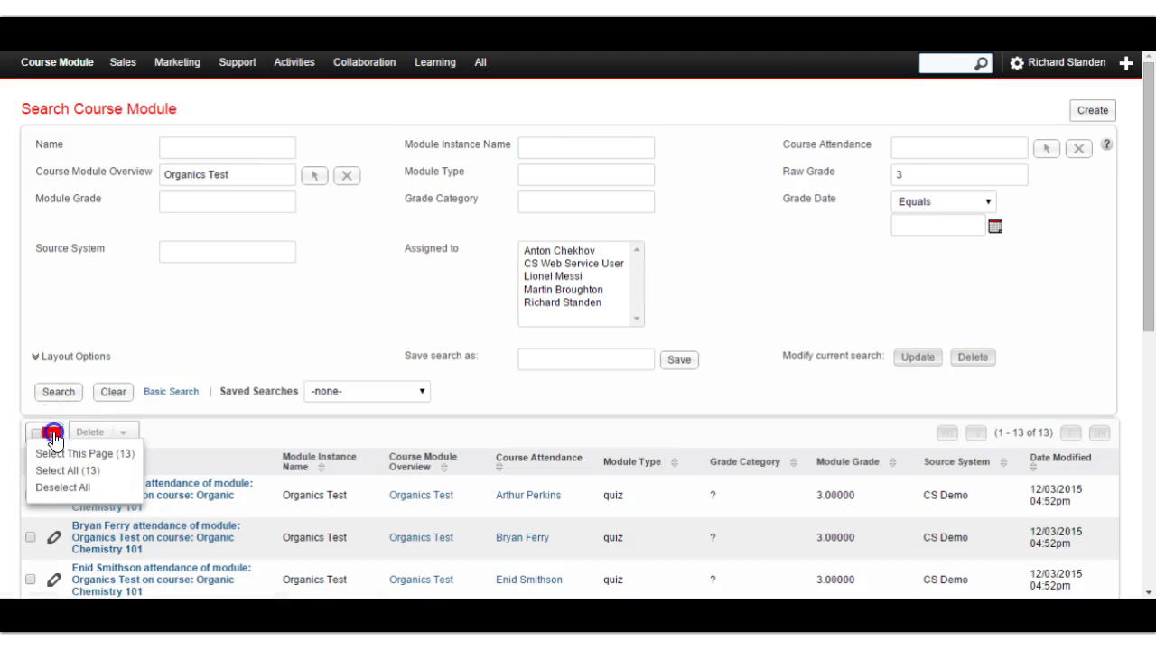
click(54, 470)
Export the selected records and save the CSV file.
click(125, 435)
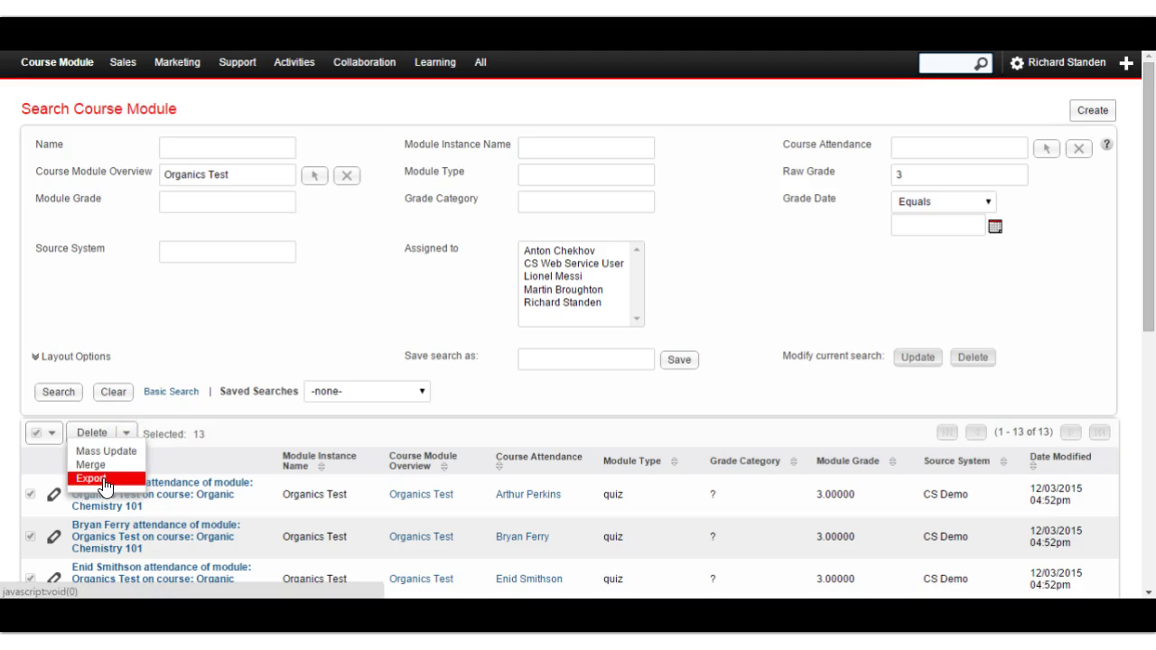
click(104, 486)
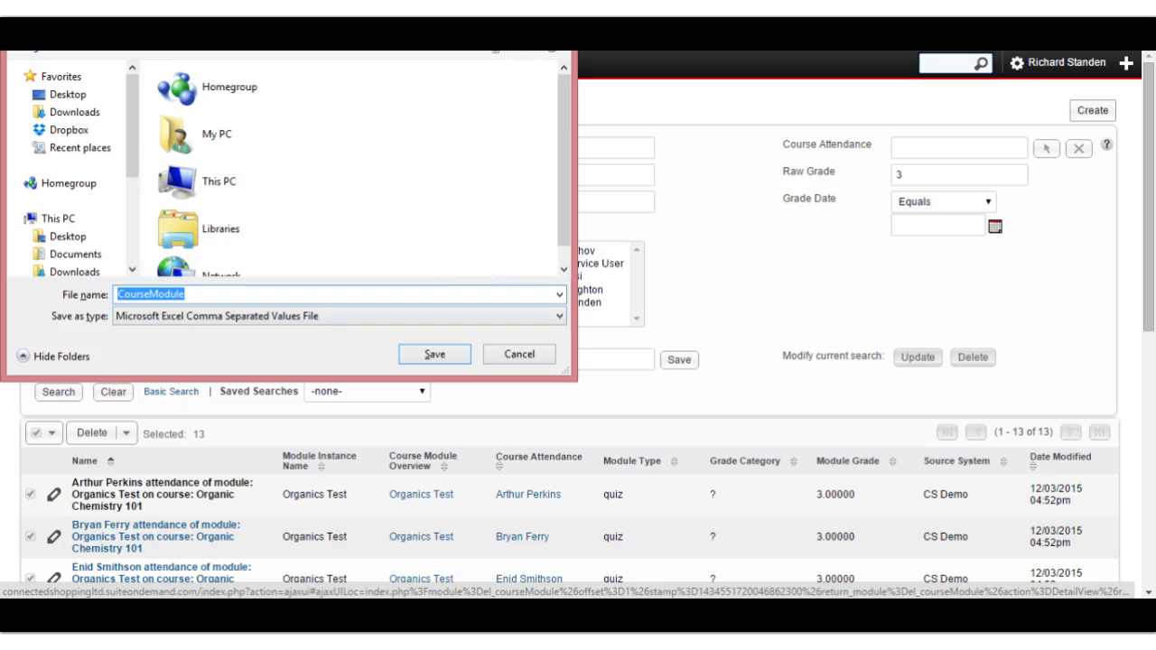
click(551, 59)
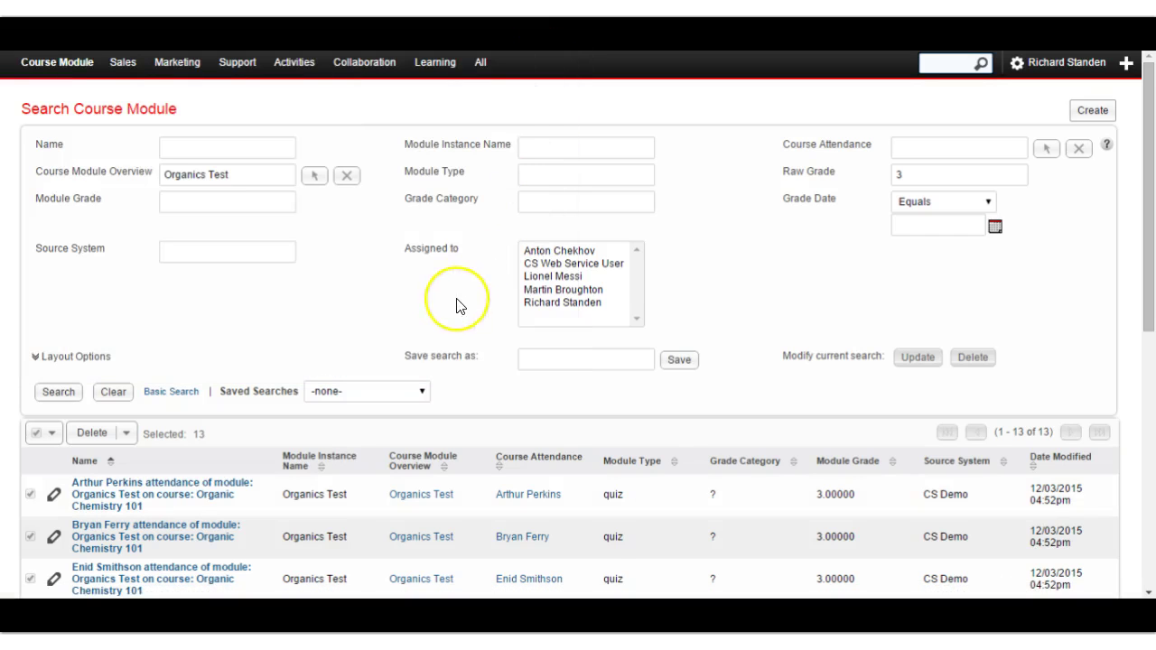